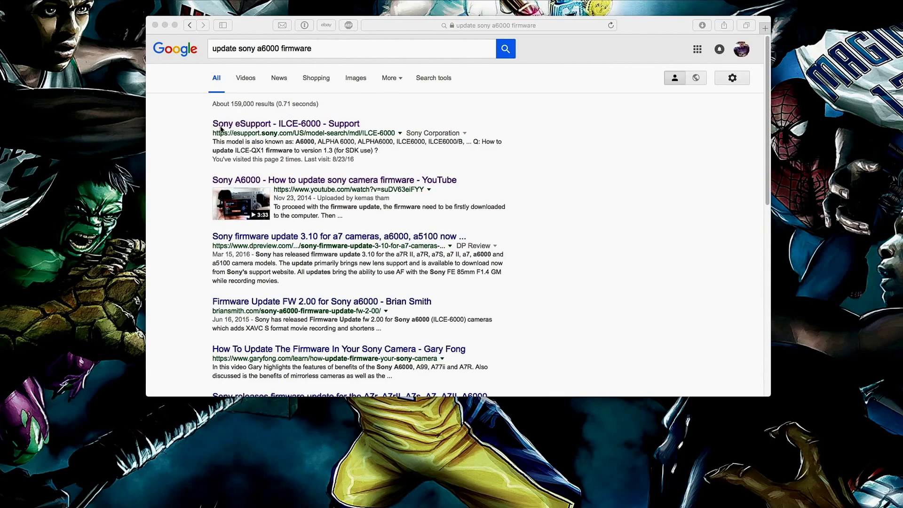
- Open Sony eSupport's ILCE-6000 support page from the 'update sony a6000 firmware' Google results
click(235, 133)
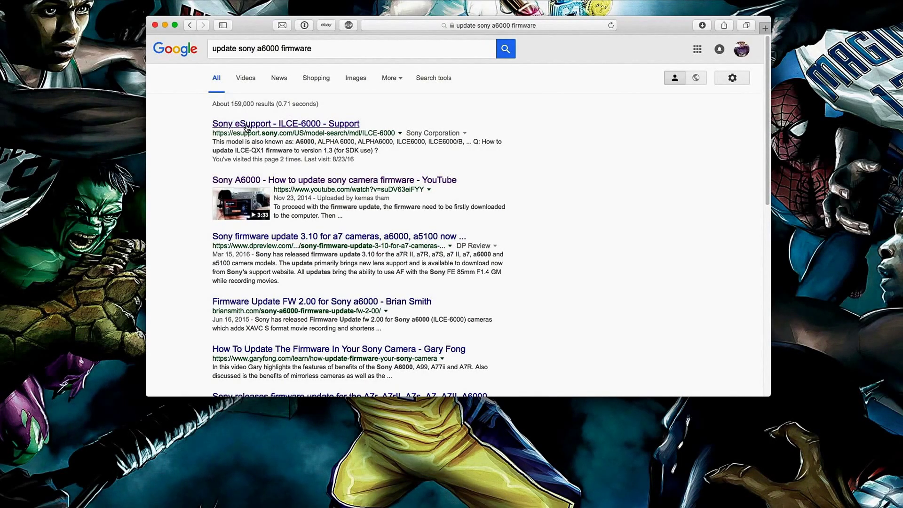
click(247, 124)
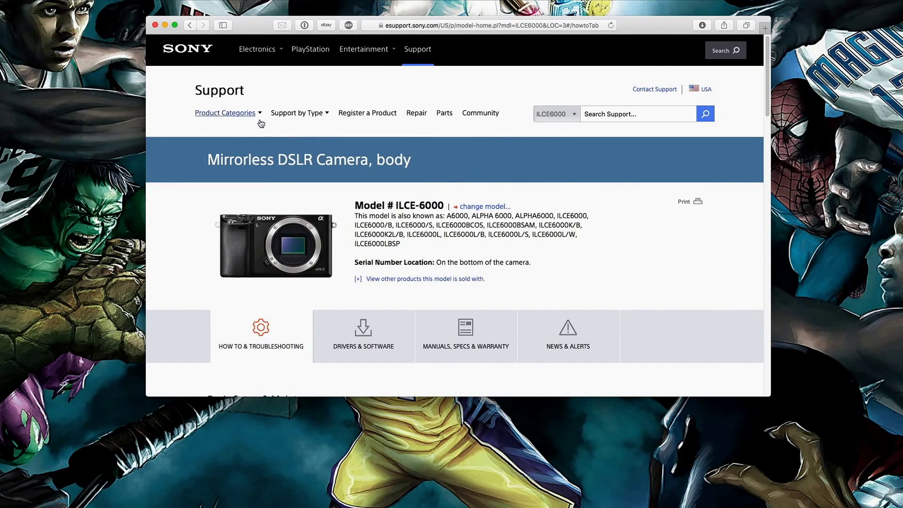
- Show the Drivers & Software downloads section on the ILCE-6000 page
scroll(369, 133, down, 1)
scroll(524, 153, down, 3)
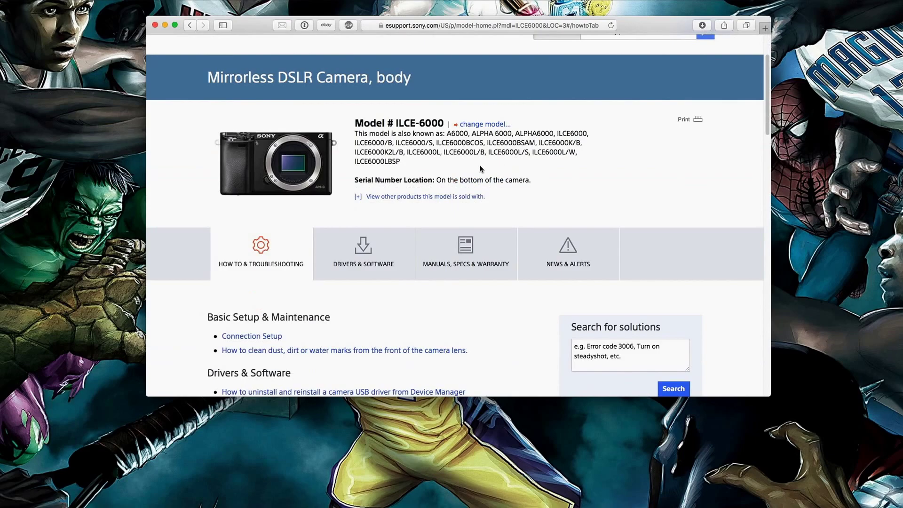
scroll(357, 163, down, 1)
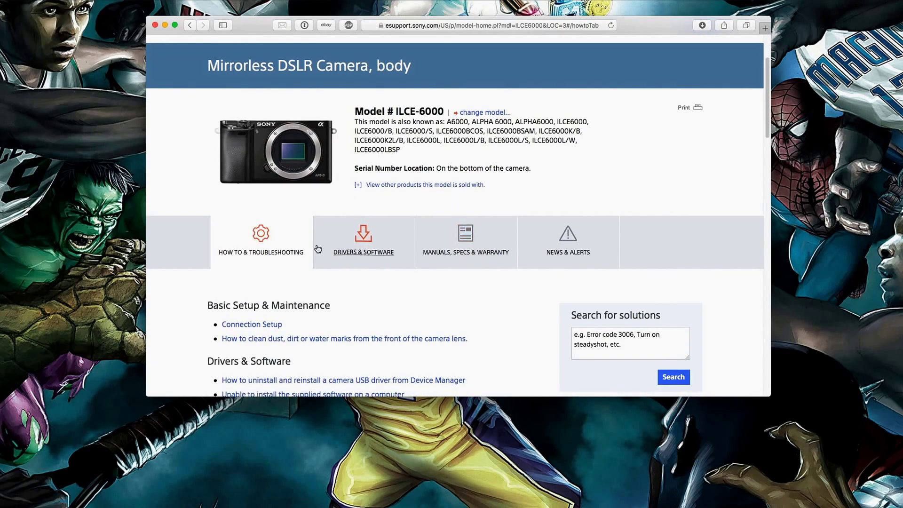
click(363, 239)
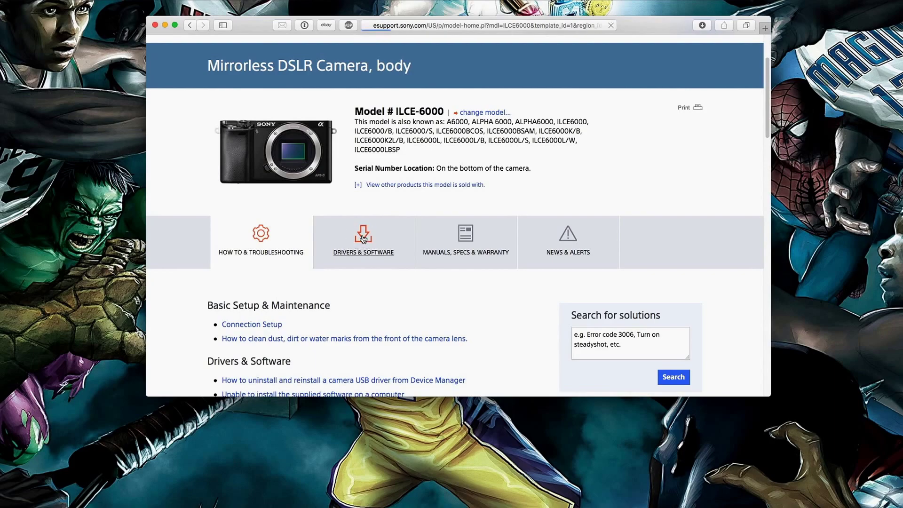
- Highlight the Model # ILCE-6000 heading and its list of alternate model names
scroll(602, 250, down, 5)
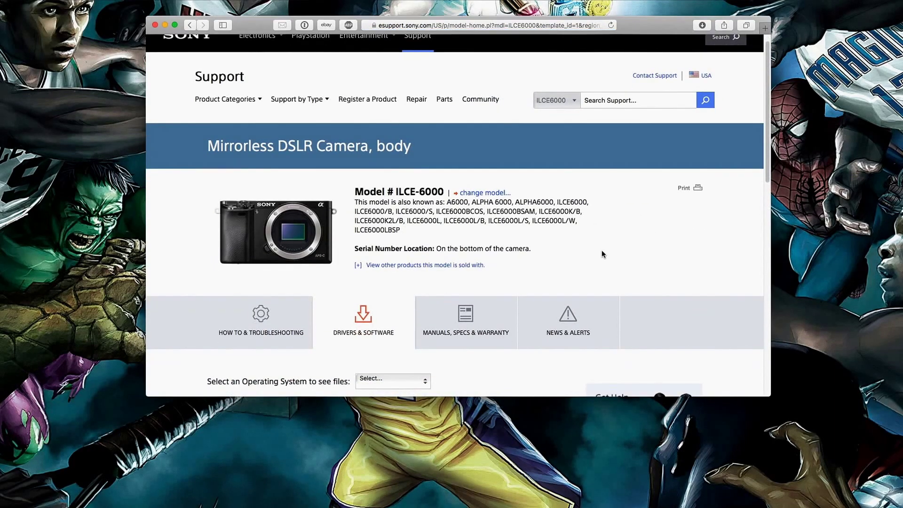
scroll(333, 236, up, 2)
scroll(447, 84, up, 3)
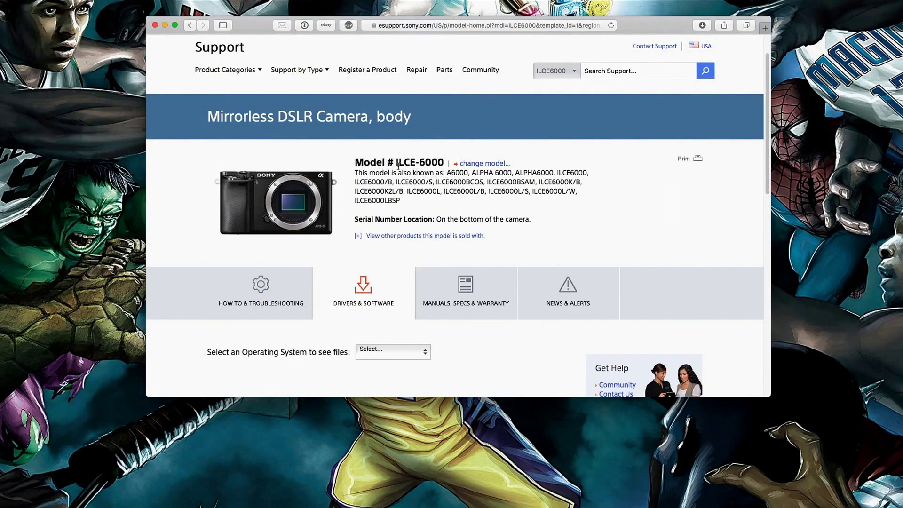
scroll(423, 215, down, 1)
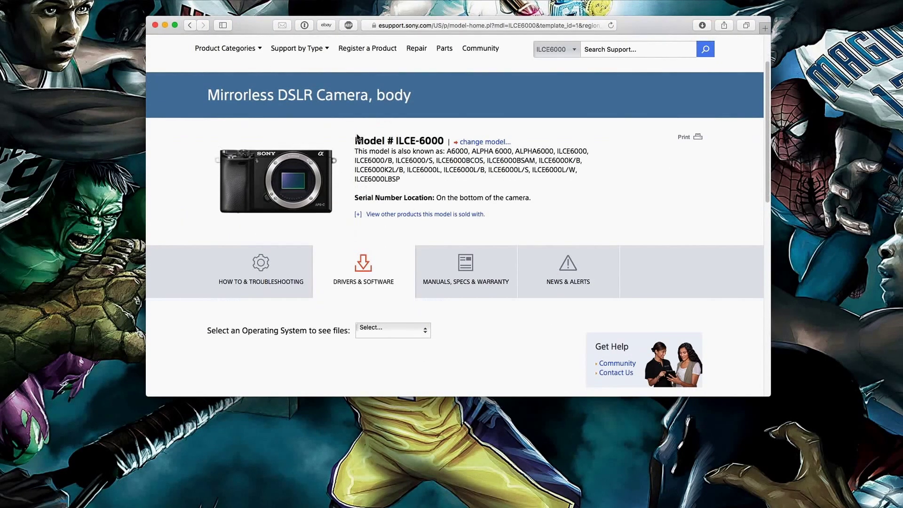
drag(351, 138, 439, 140)
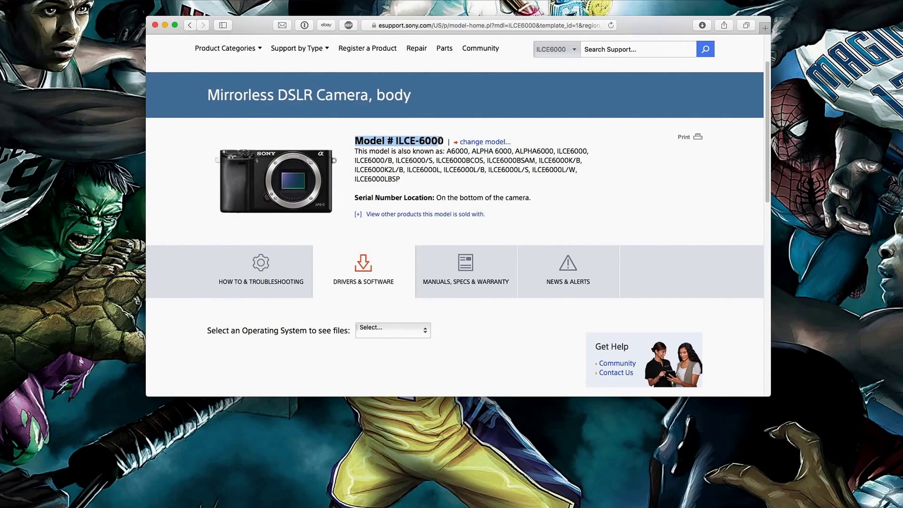
drag(362, 151, 575, 180)
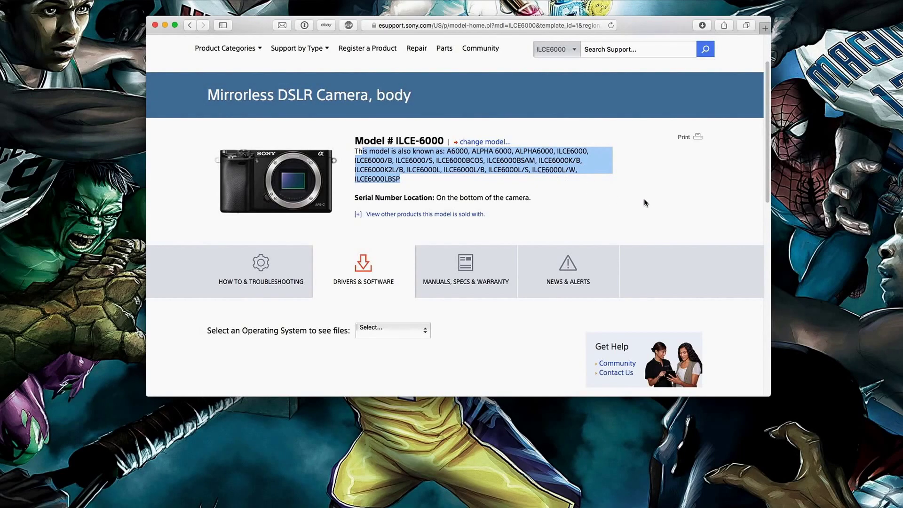
scroll(493, 308, down, 6)
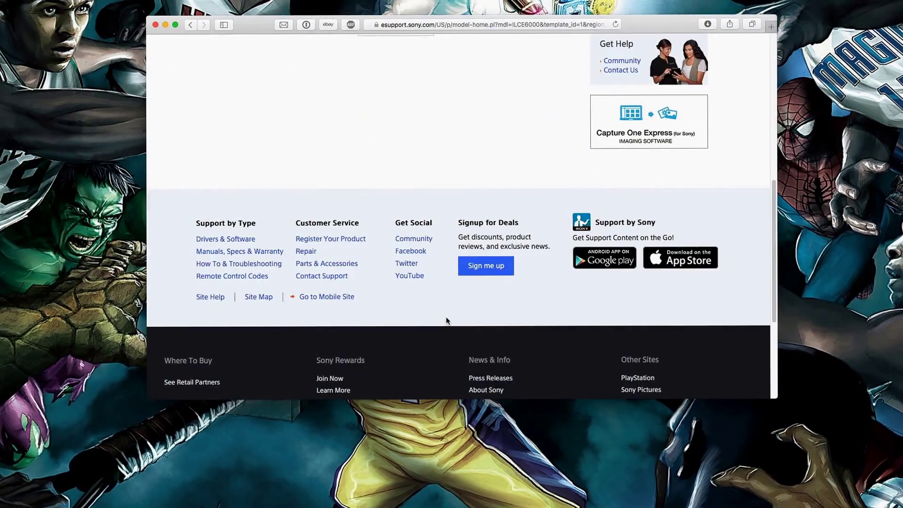
scroll(409, 195, up, 10)
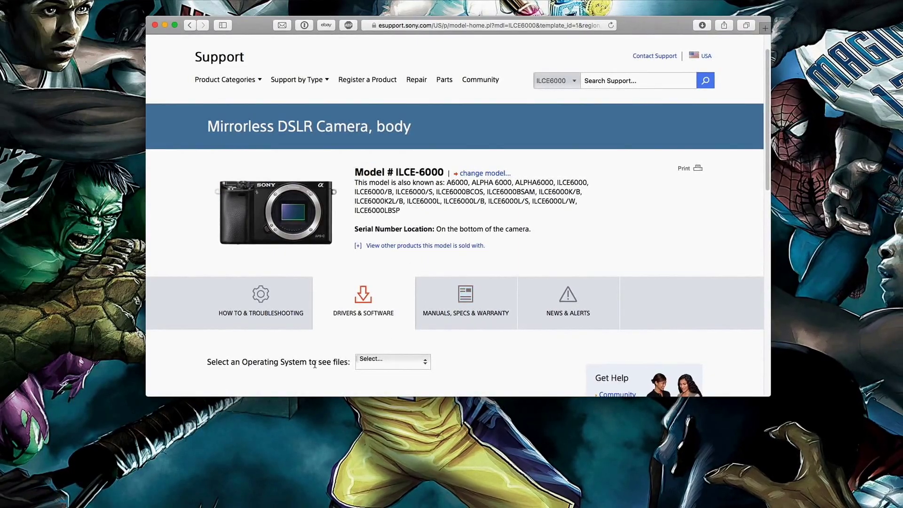
- Choose Mac OS X as the operating system to list its downloads
click(405, 361)
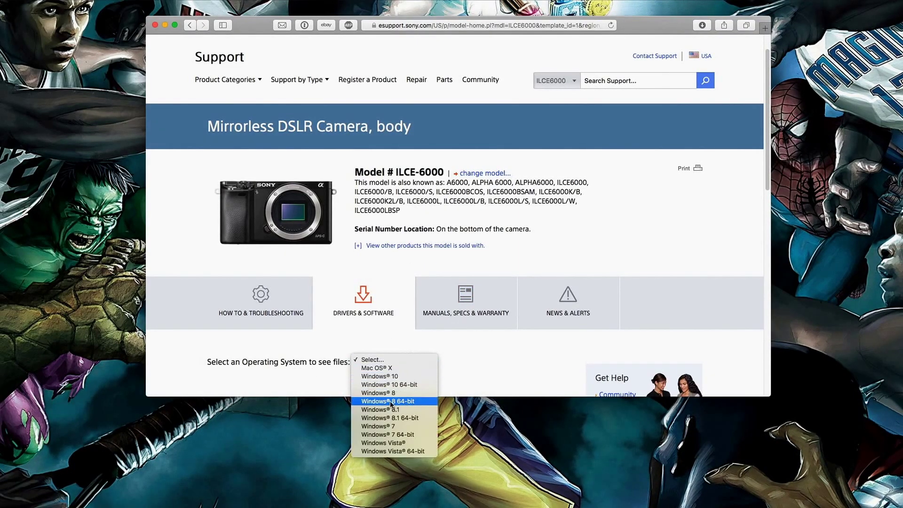
click(388, 368)
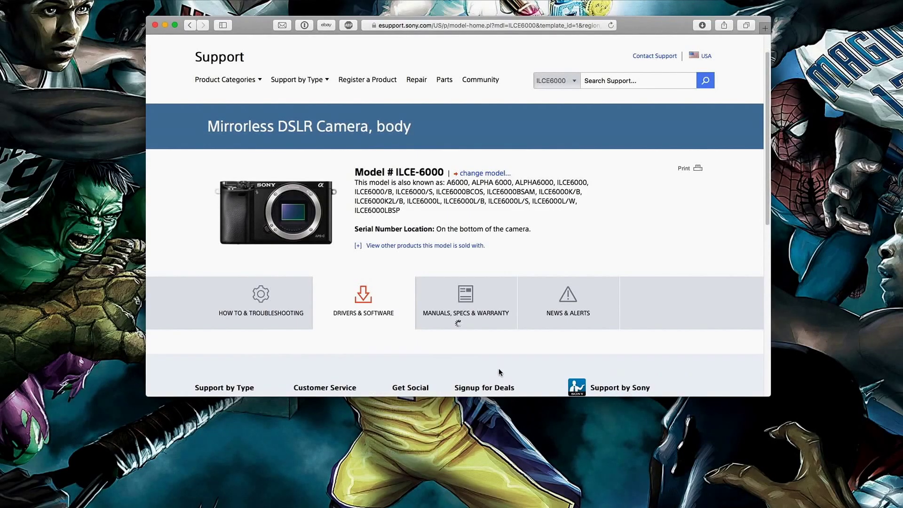
scroll(481, 343, down, 7)
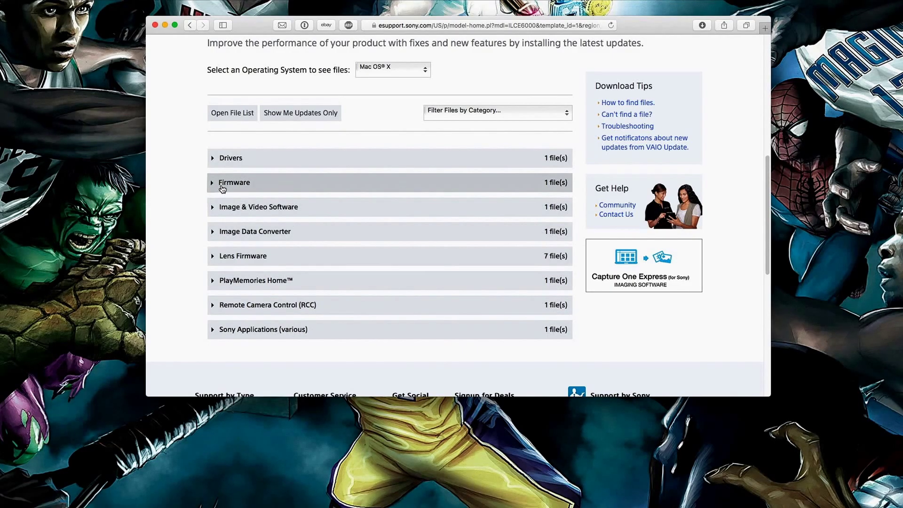
- Expand Firmware to reveal the ILCE-6000 Camera Firmware Update 3.20 (204.39 MB)
click(222, 187)
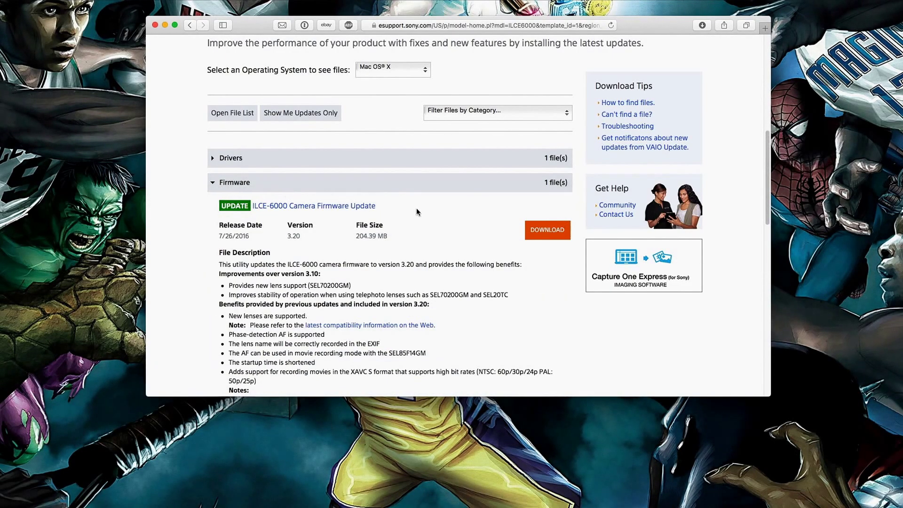
scroll(422, 211, down, 1)
scroll(435, 214, down, 5)
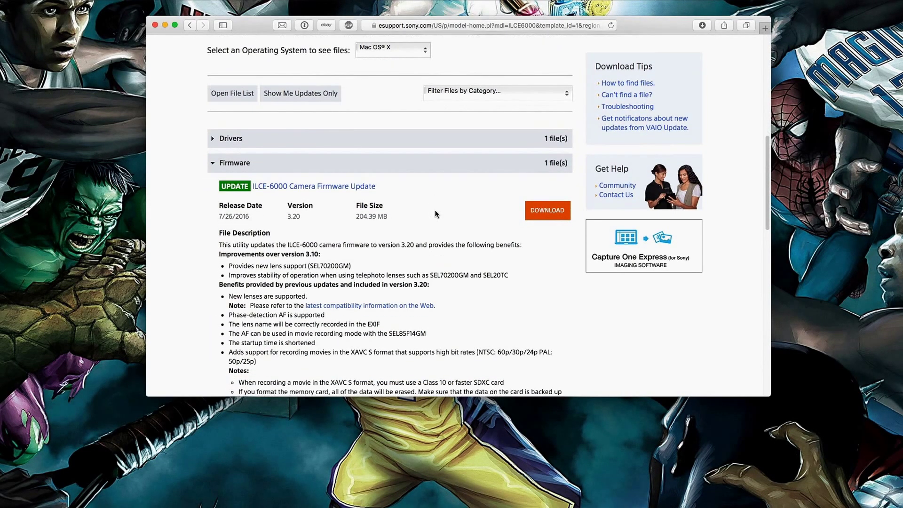
scroll(435, 211, down, 10)
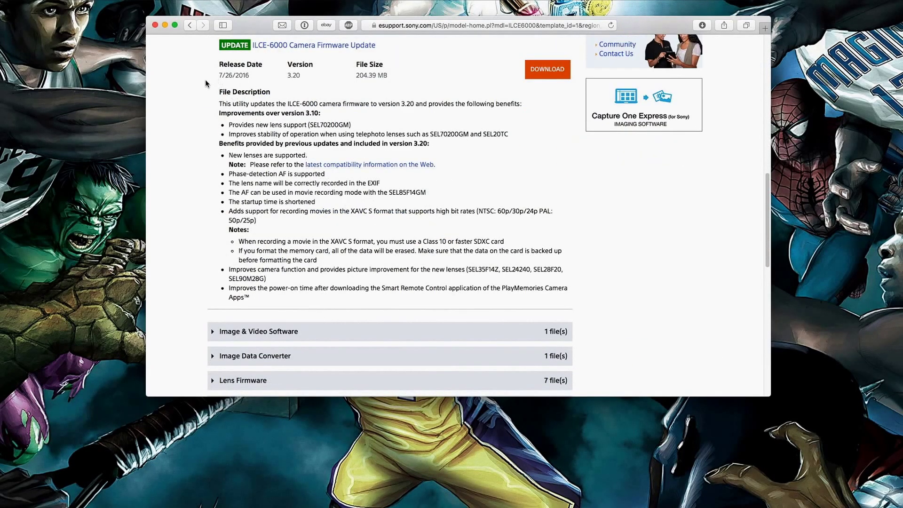
drag(209, 71, 245, 78)
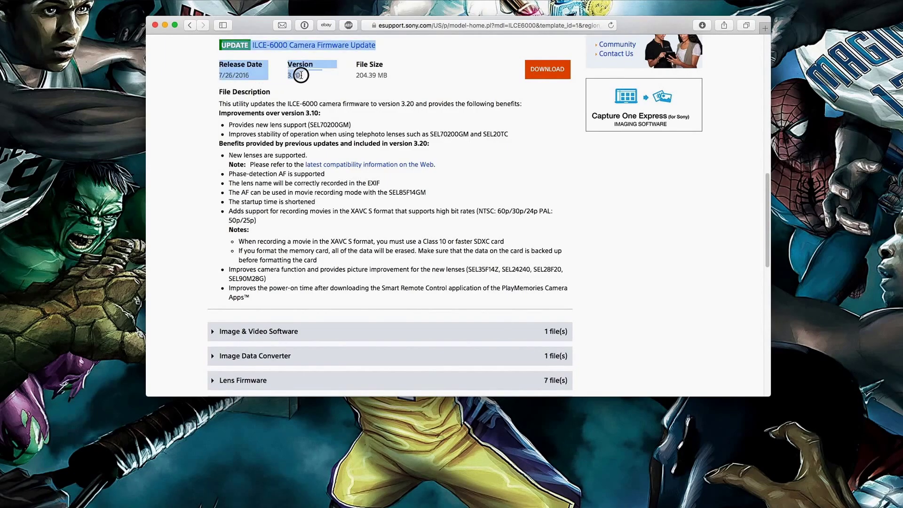
click(351, 76)
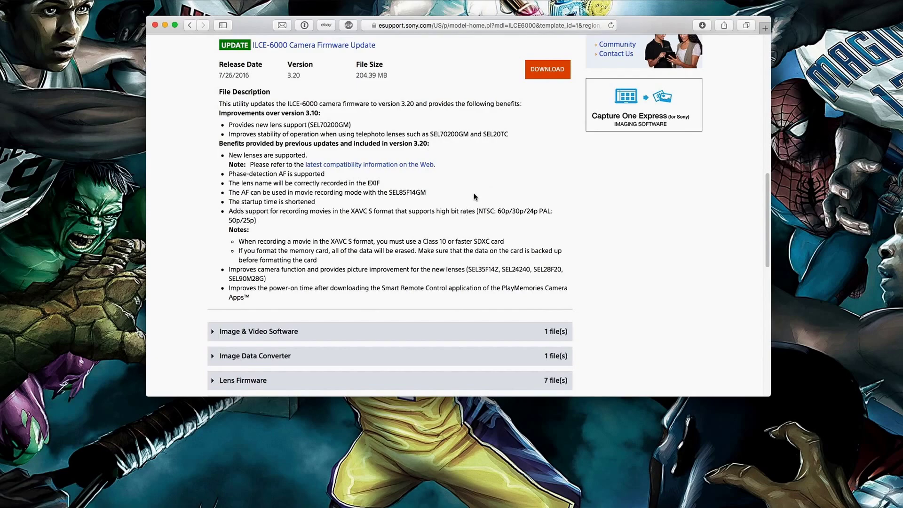
- Go to the firmware's download page and request Update_ILCE6000V320.dmg
click(544, 75)
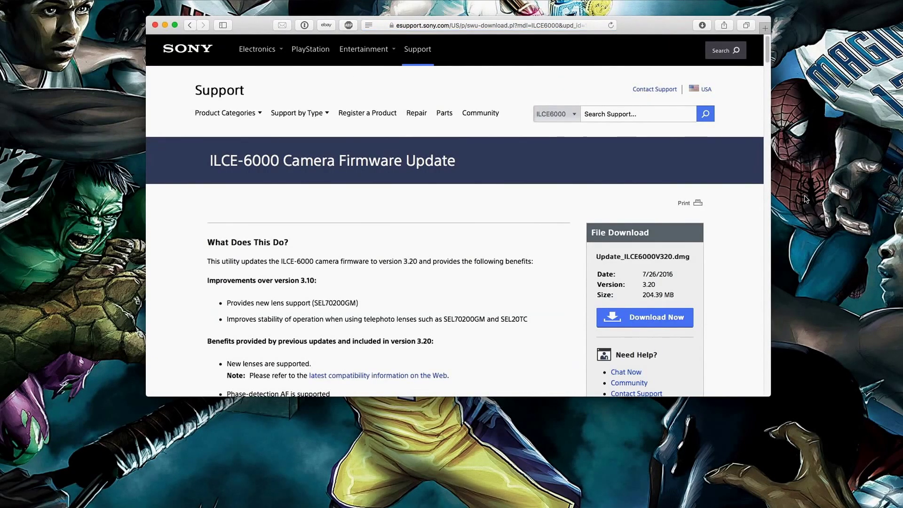
scroll(572, 240, down, 3)
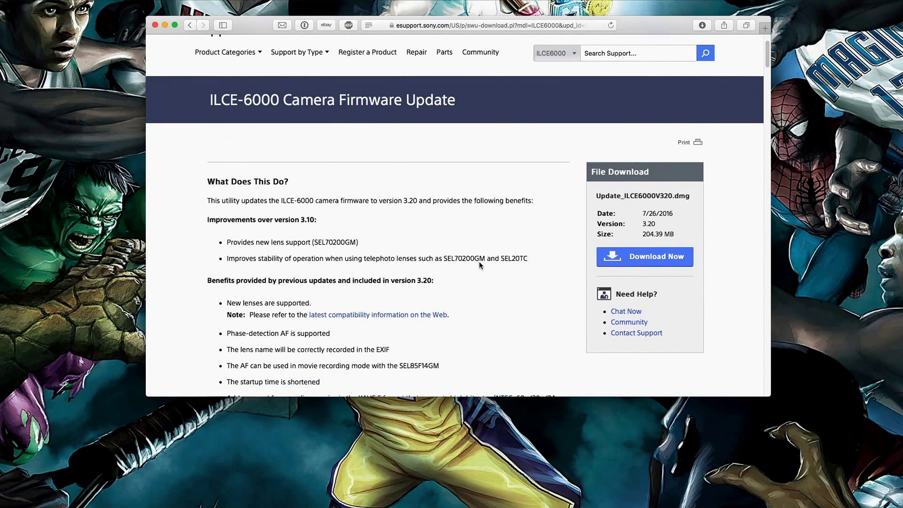
scroll(480, 263, down, 5)
scroll(484, 258, up, 3)
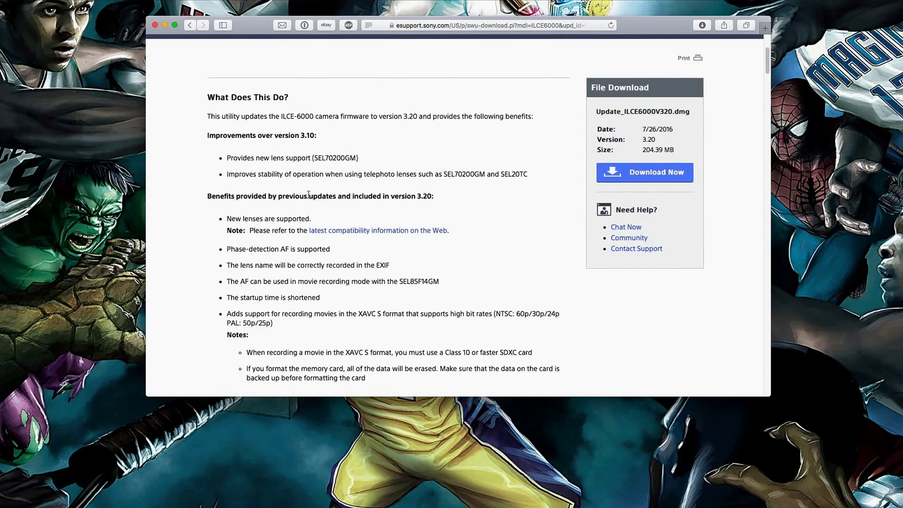
click(654, 173)
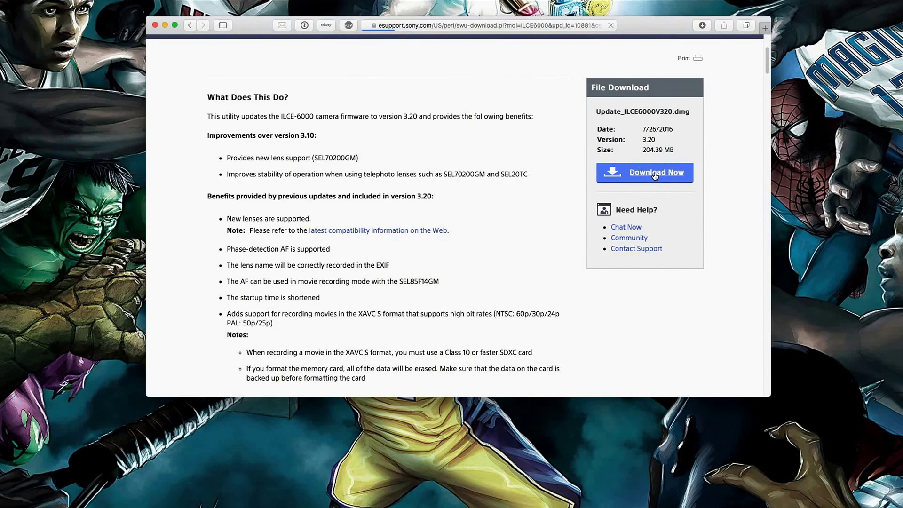
- Read through the Software Agreement and accept it to start the download
scroll(440, 286, down, 3)
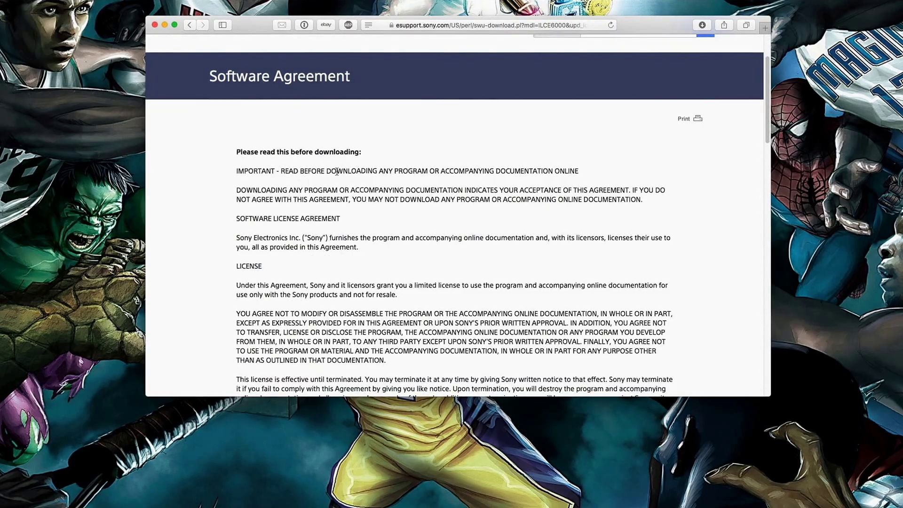
scroll(360, 199, down, 1)
scroll(359, 200, down, 3)
scroll(362, 126, up, 5)
scroll(419, 233, down, 20)
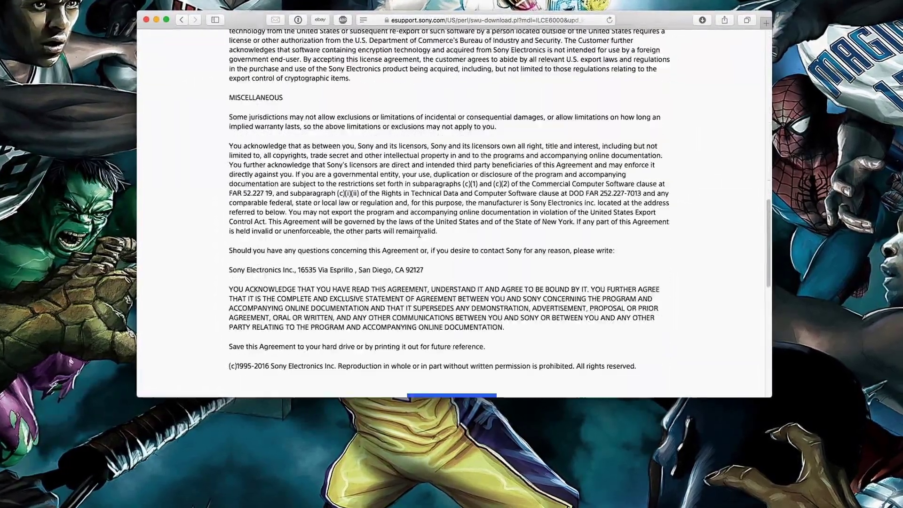
scroll(419, 233, down, 10)
scroll(418, 233, up, 15)
scroll(421, 235, down, 15)
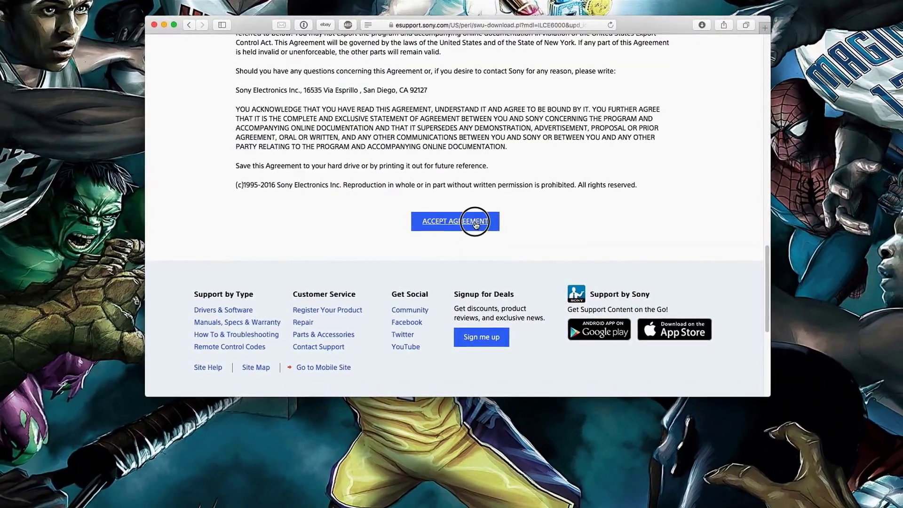
click(476, 224)
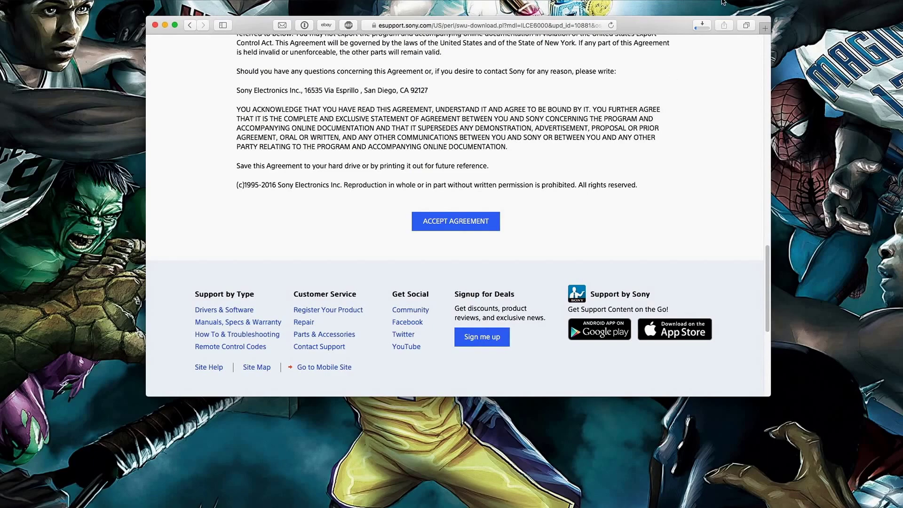
- Watch Safari's downloads list until Update_ILCE6000V320.dmg finishes at 214.3 MB
click(702, 26)
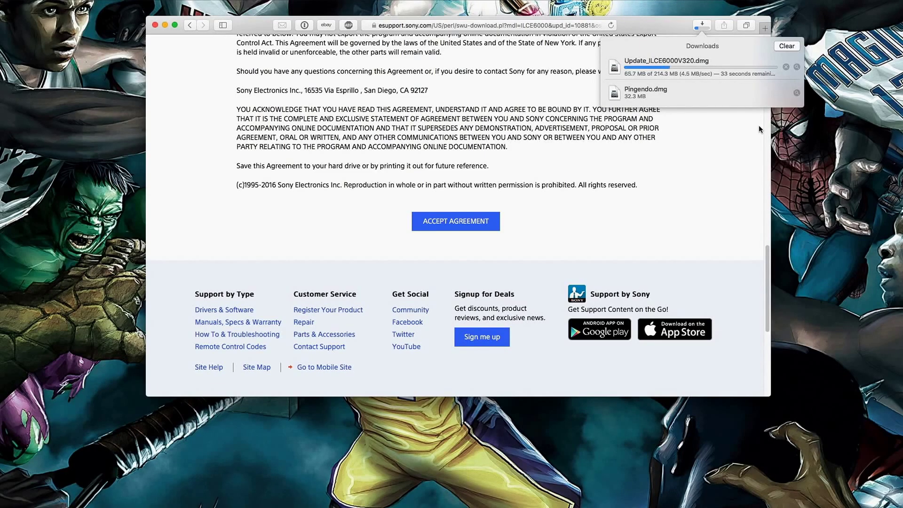
click(715, 160)
scroll(682, 165, up, 10)
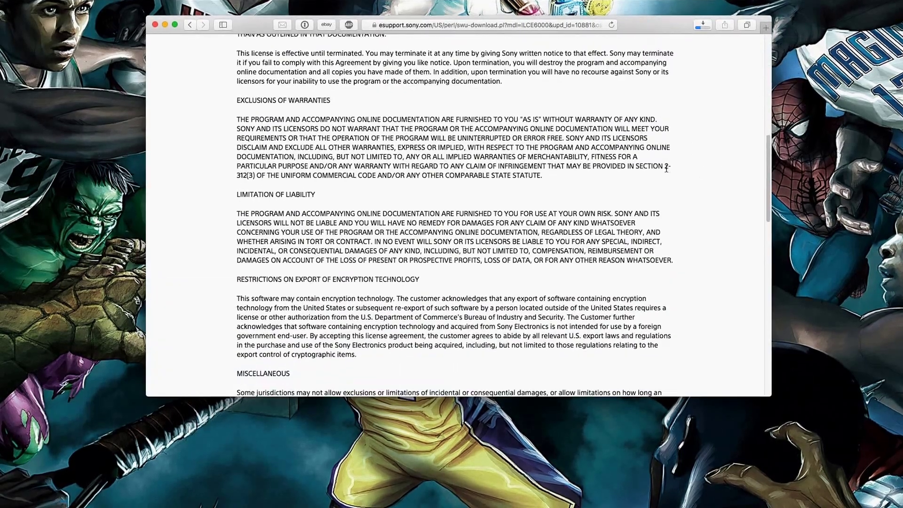
scroll(667, 169, up, 15)
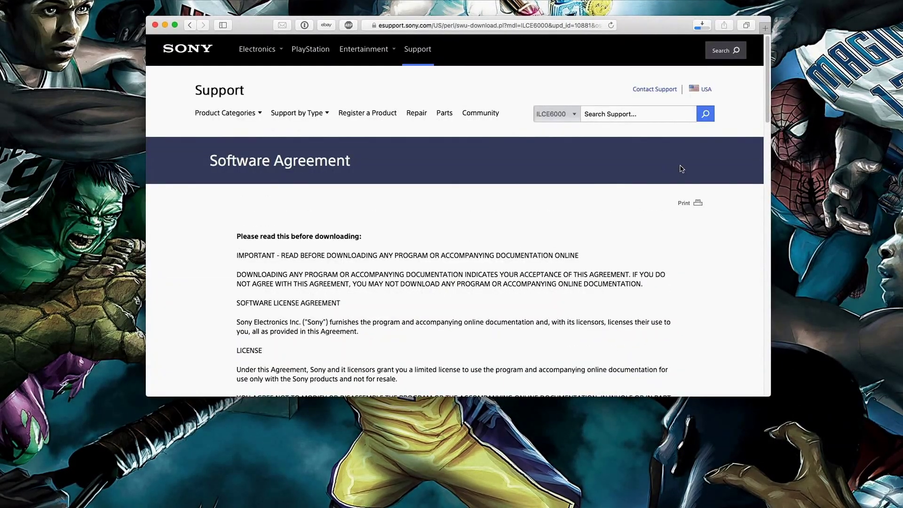
click(702, 27)
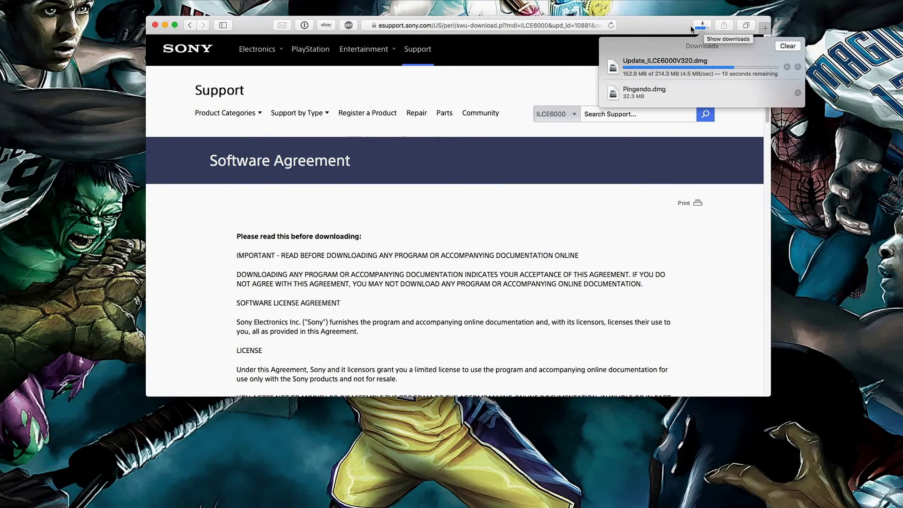
click(705, 26)
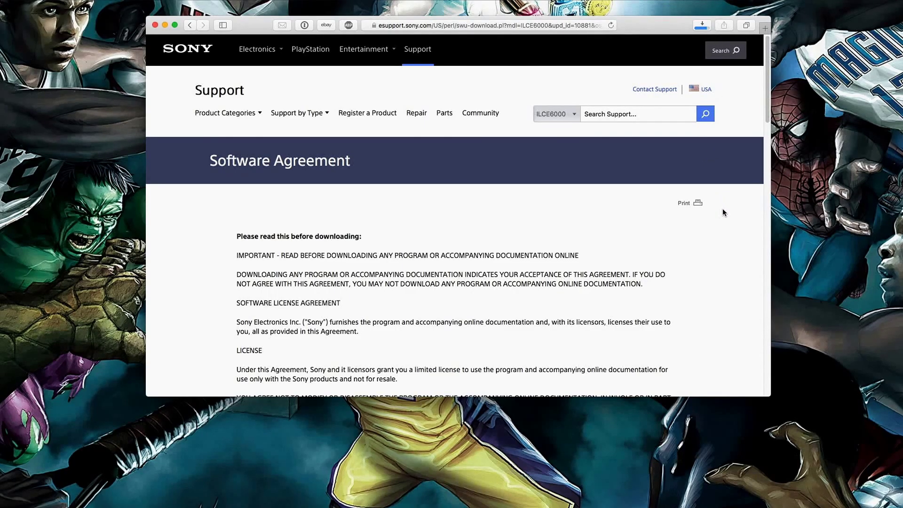
click(697, 29)
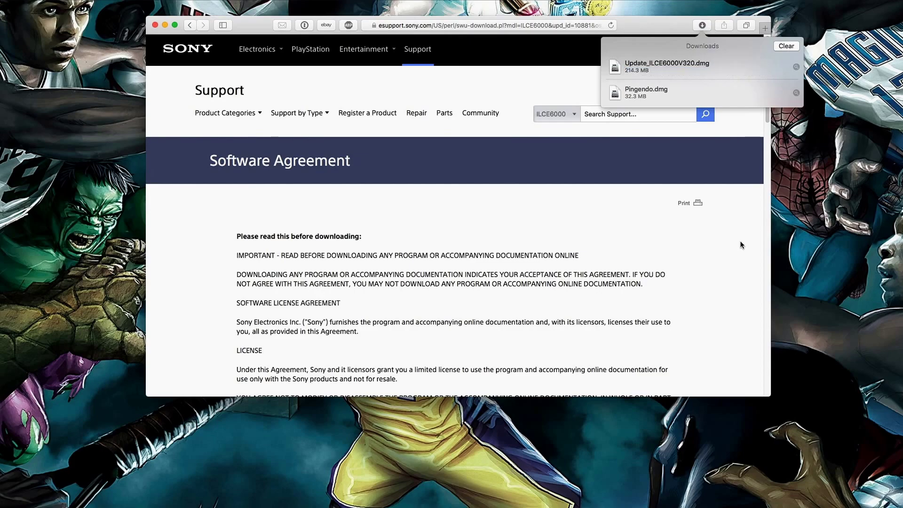
- Mount Update_ILCE6000V320.dmg and launch FirmwareUpdater, approving the internet-download warning
double_click(650, 70)
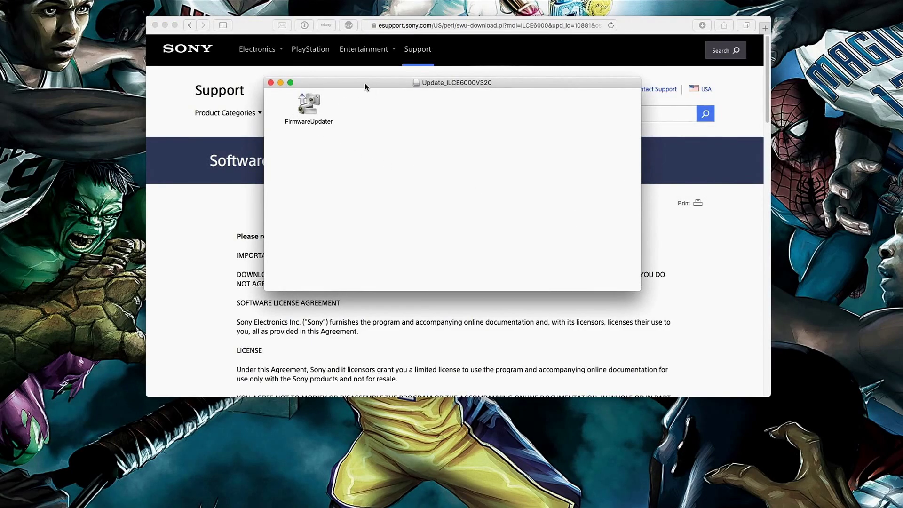
drag(365, 84, 489, 86)
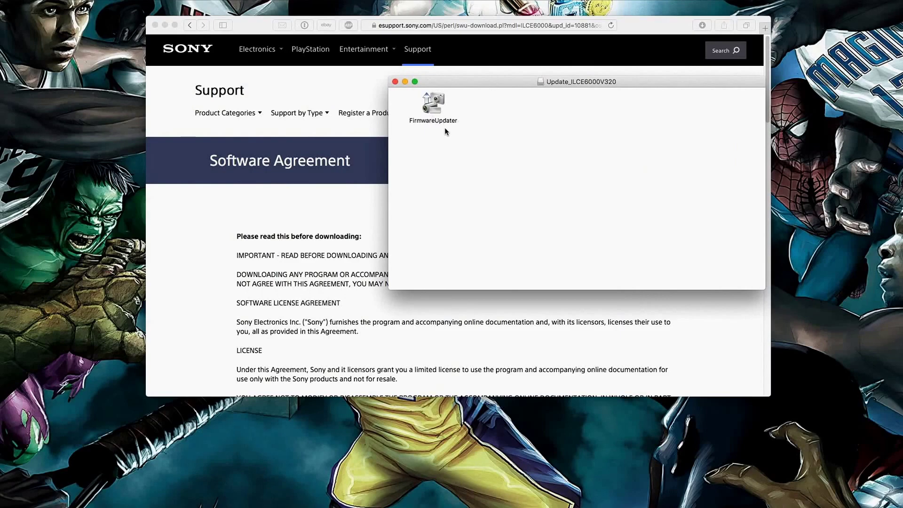
key(super+o)
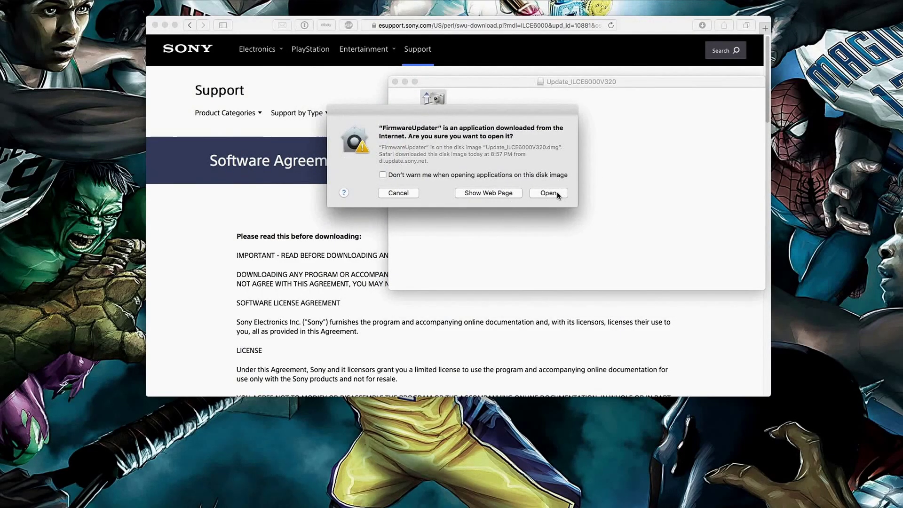
click(557, 191)
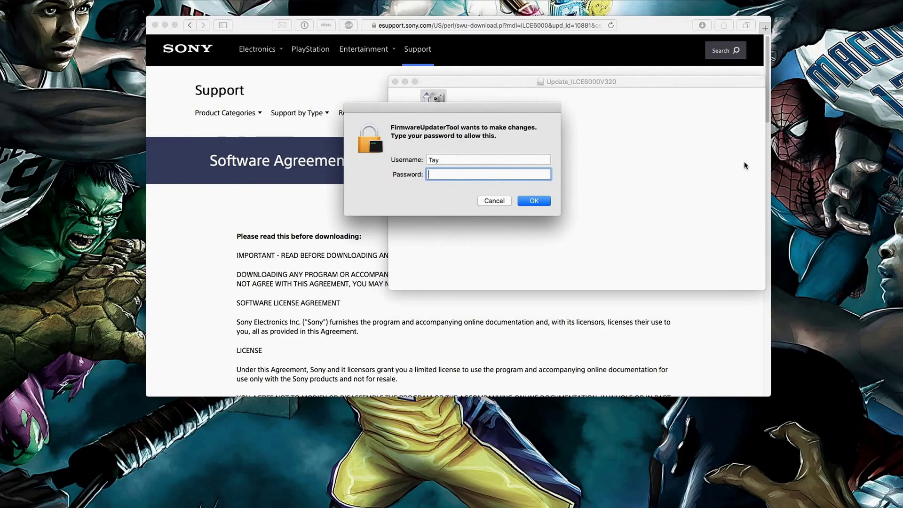
- Authorise the updater with the administrator password, entering it twice, and reposition its window
text(••••••••••)
key(Return)
text(••••••••••)
key(Return)
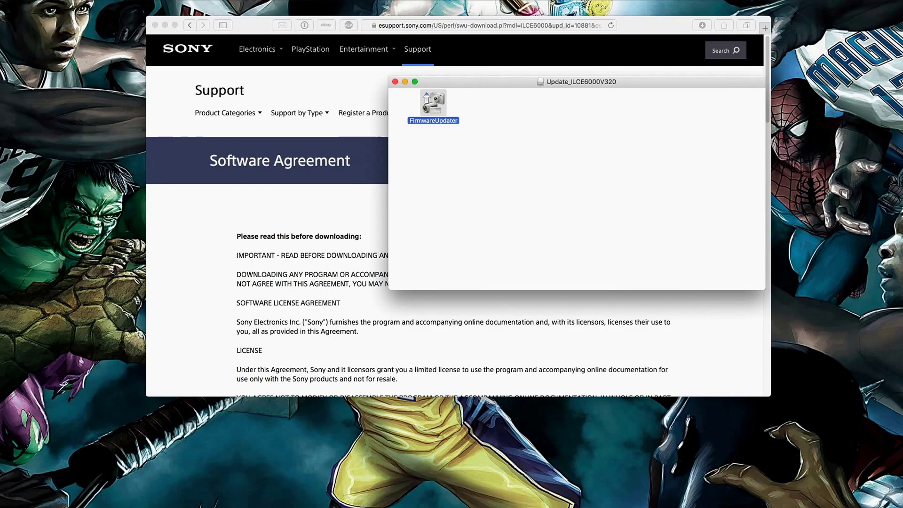
drag(696, 107, 274, 131)
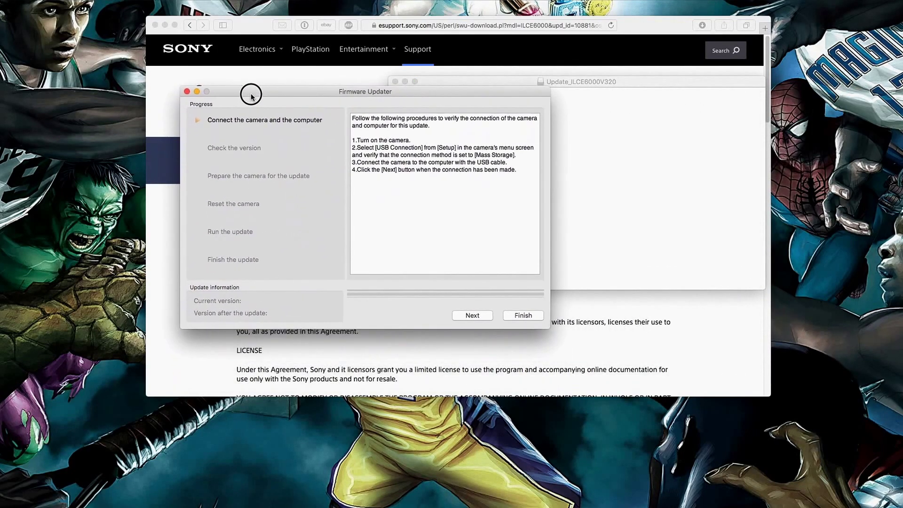
drag(355, 90, 395, 71)
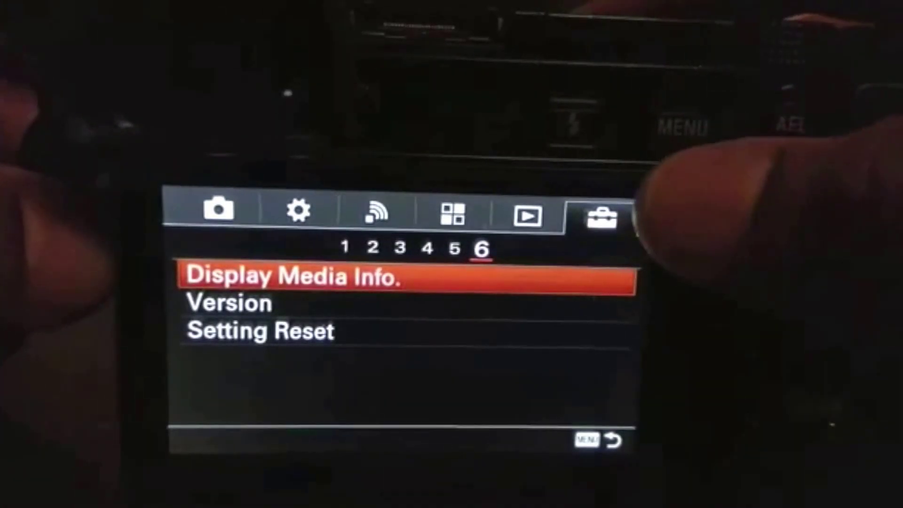
- On the camera, keep USB Connection at Mass Storage and display the firmware Version screen
key(Left)
key(Left)
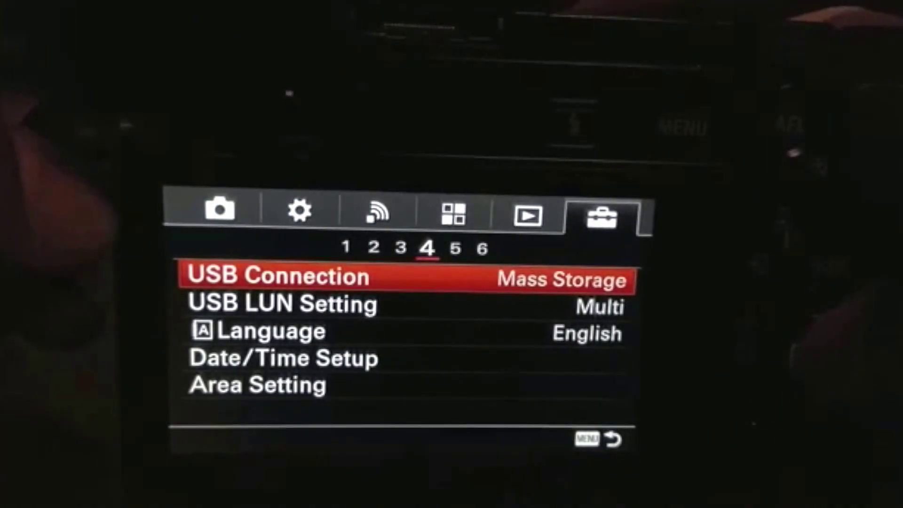
key(Return)
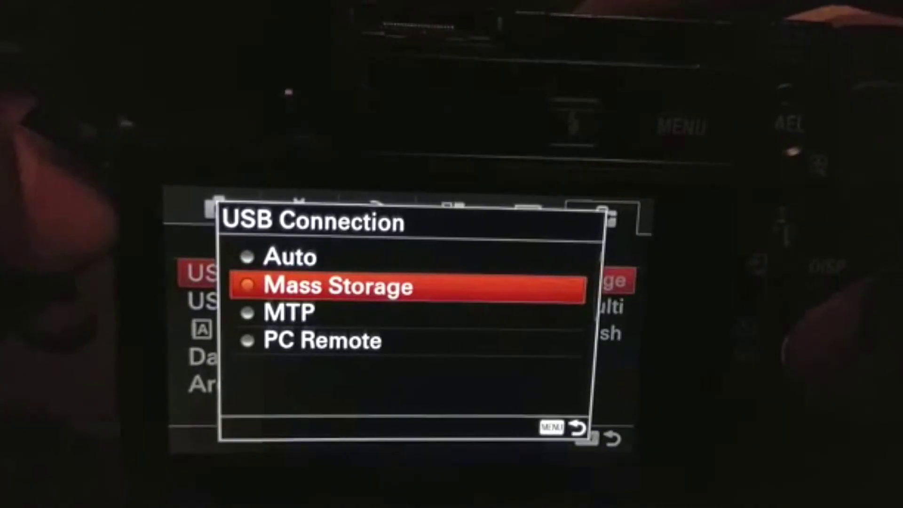
key(Return)
key(Right)
key(Right)
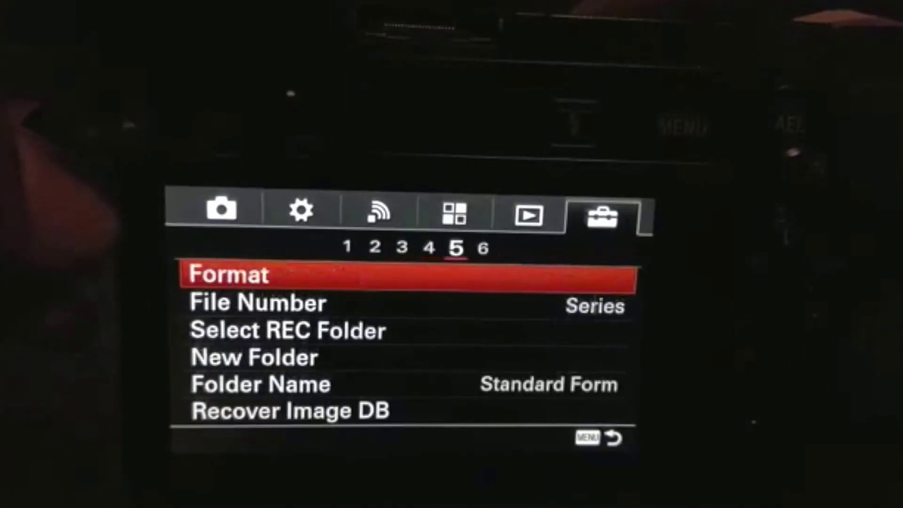
key(Down)
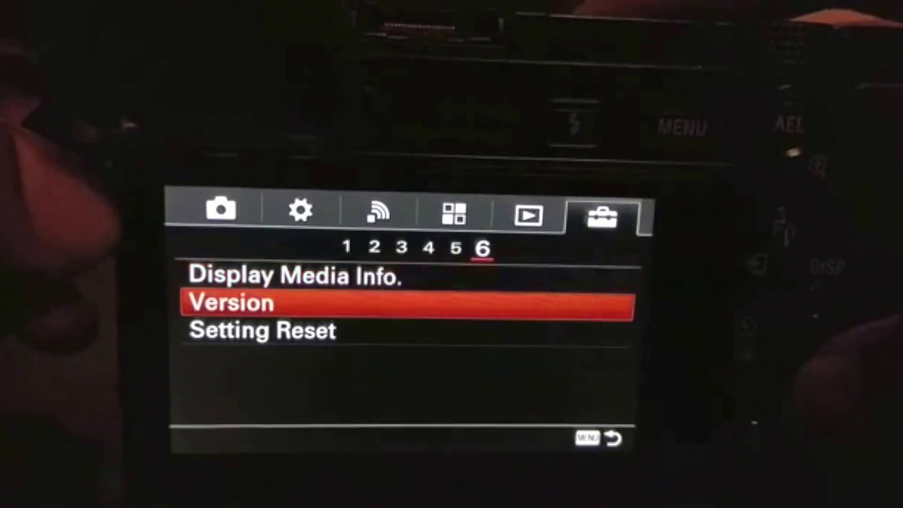
key(Return)
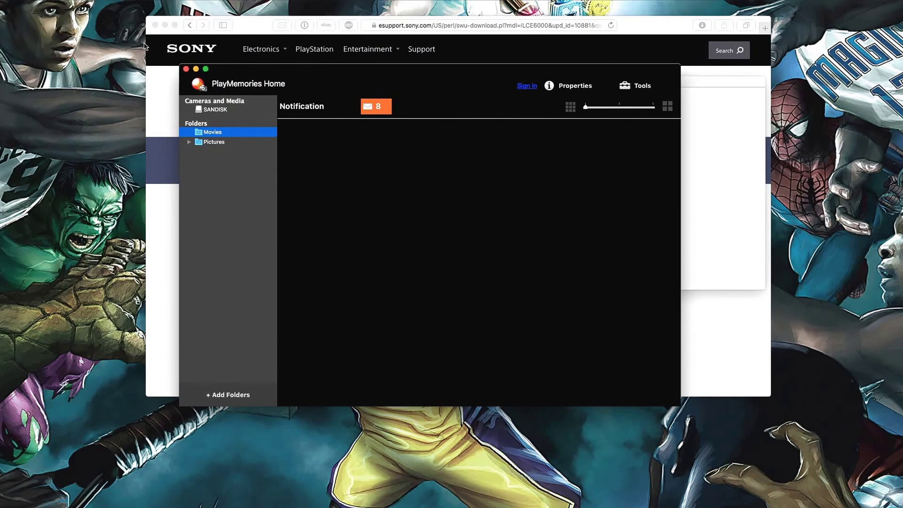
- Quit PlayMemories Home and close Photos, advancing the updater past the connection and version checks
click(47, 1)
click(67, 90)
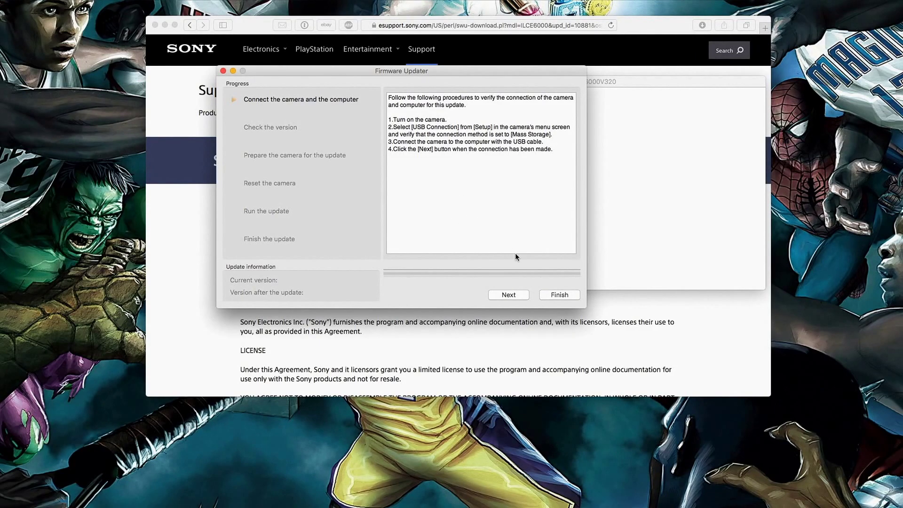
click(507, 295)
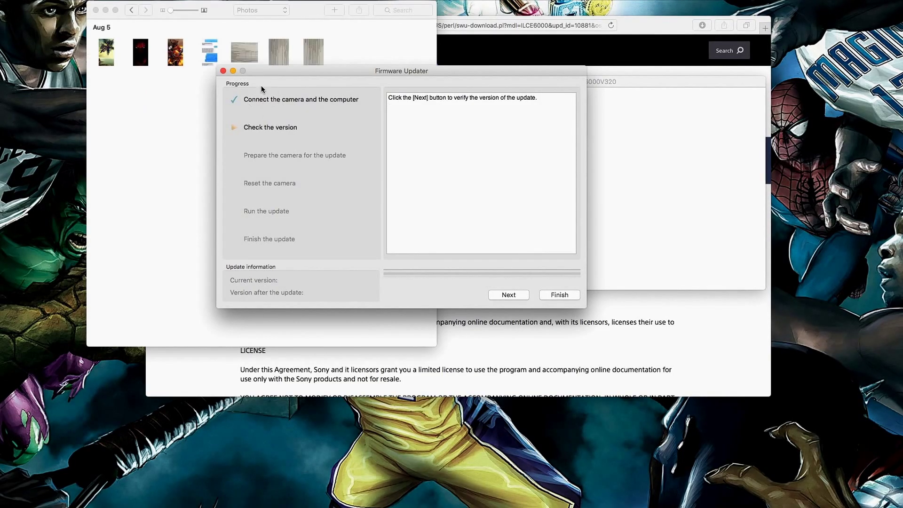
click(95, 10)
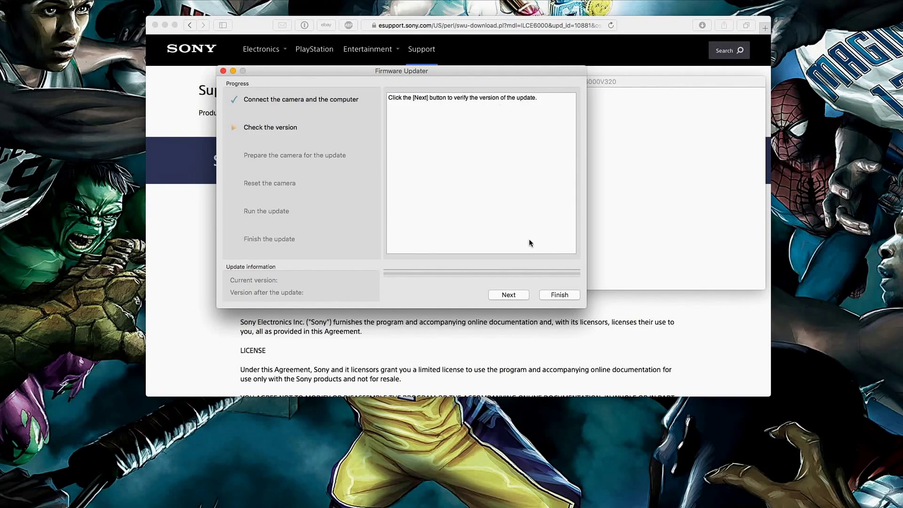
click(511, 295)
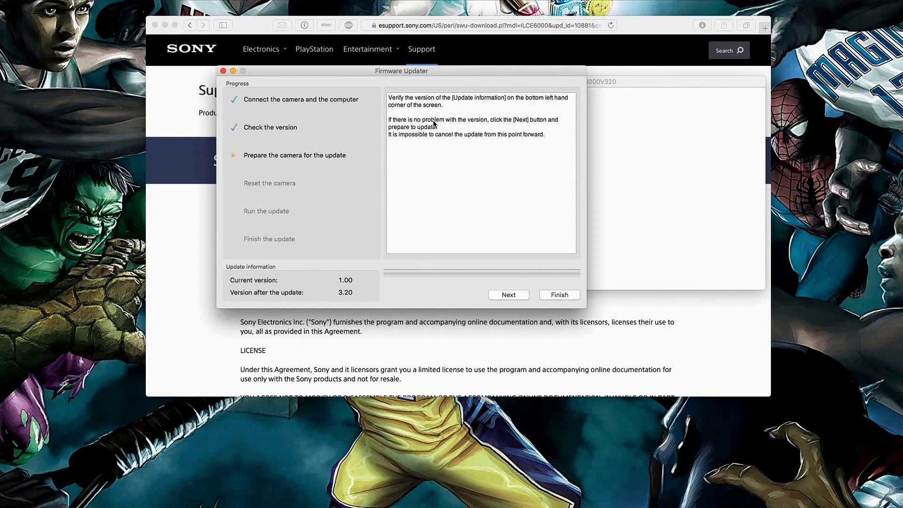
- Accept versions 1.00 → 3.20, prepare and reset the camera, reaching the Run step
click(338, 279)
click(516, 297)
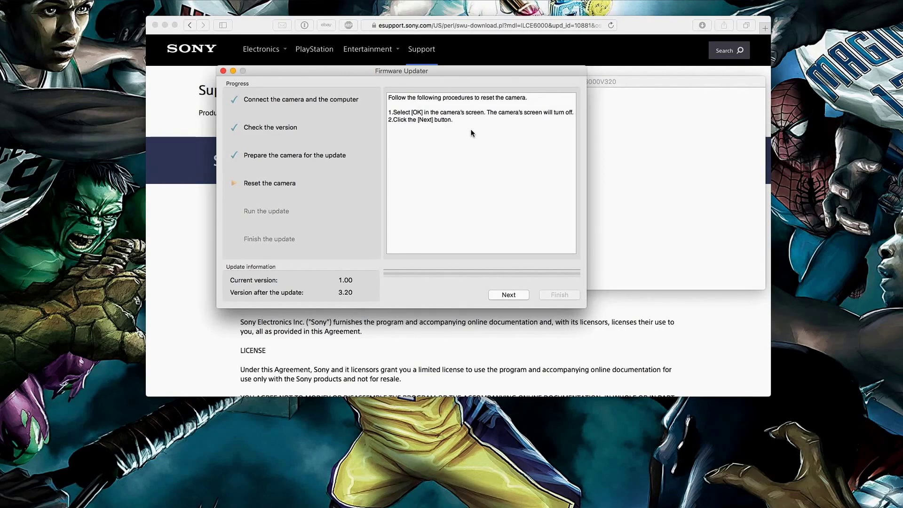
click(505, 295)
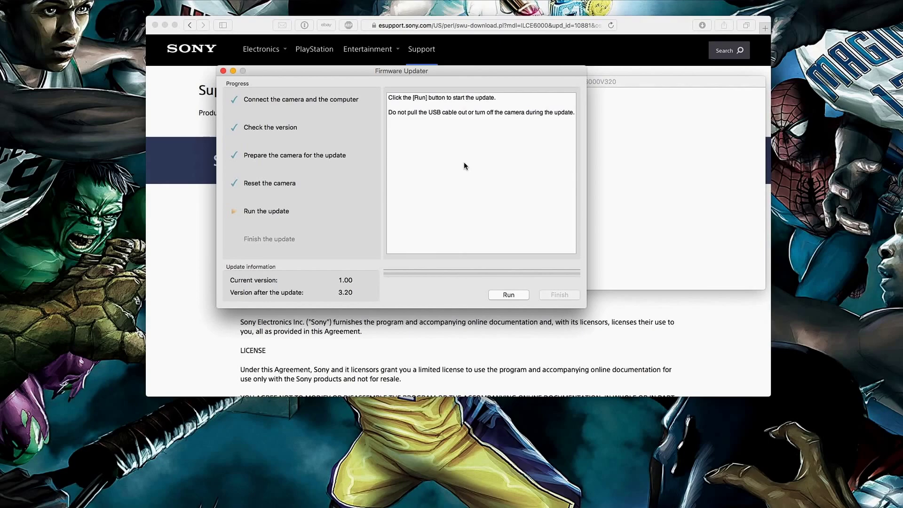
- Run the firmware 3.20 installation on the connected a6000 camera
click(509, 296)
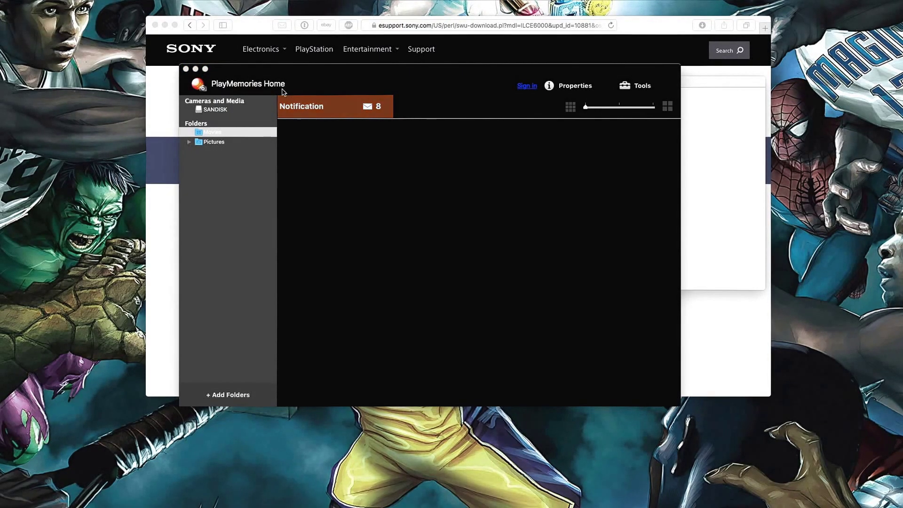
- Close the PlayMemories Home window and return to the Firmware Updater
click(185, 69)
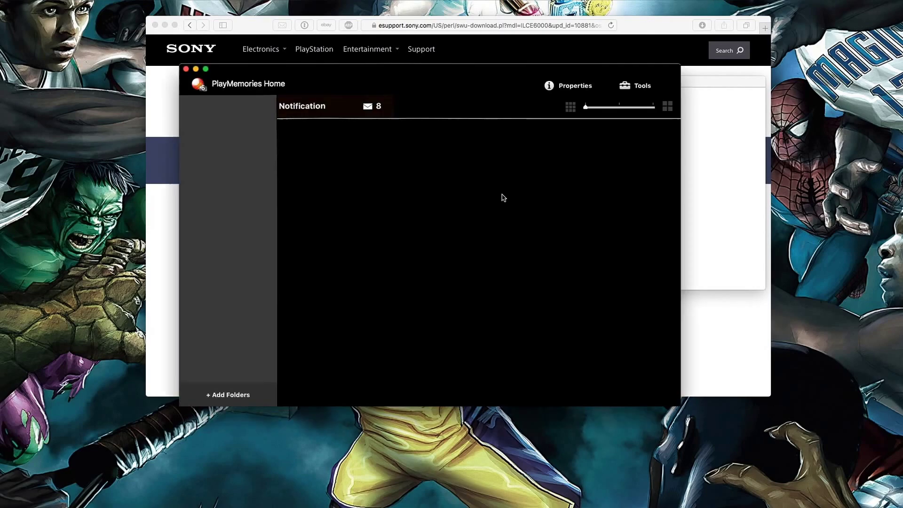
click(187, 69)
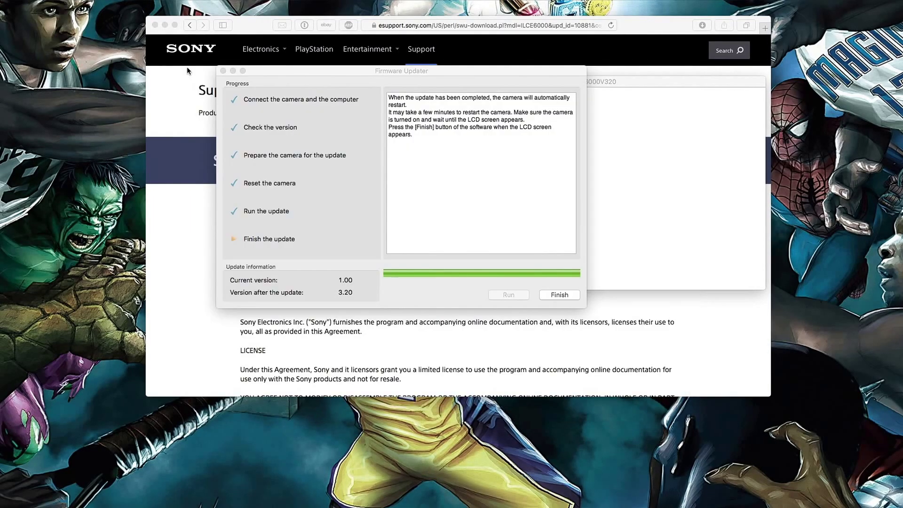
click(494, 101)
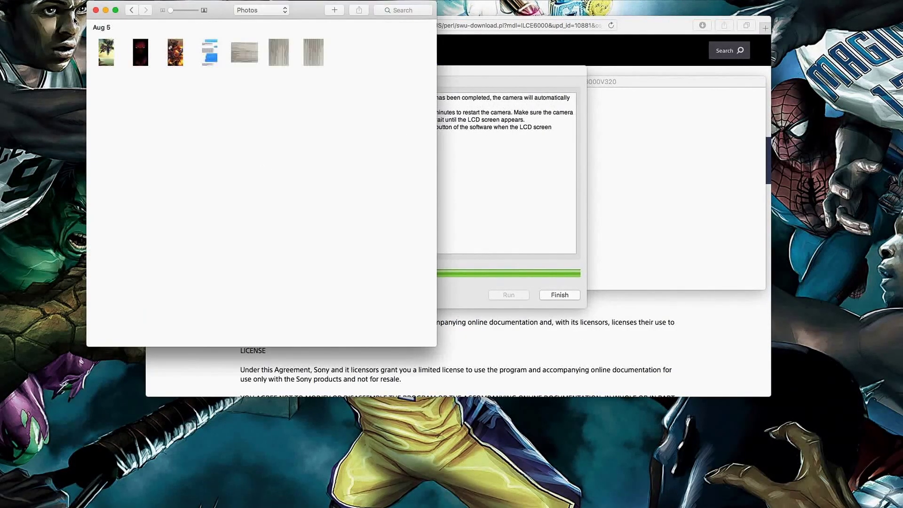
- Close the Photos window and finish the completed firmware 3.20 update
click(95, 11)
click(481, 185)
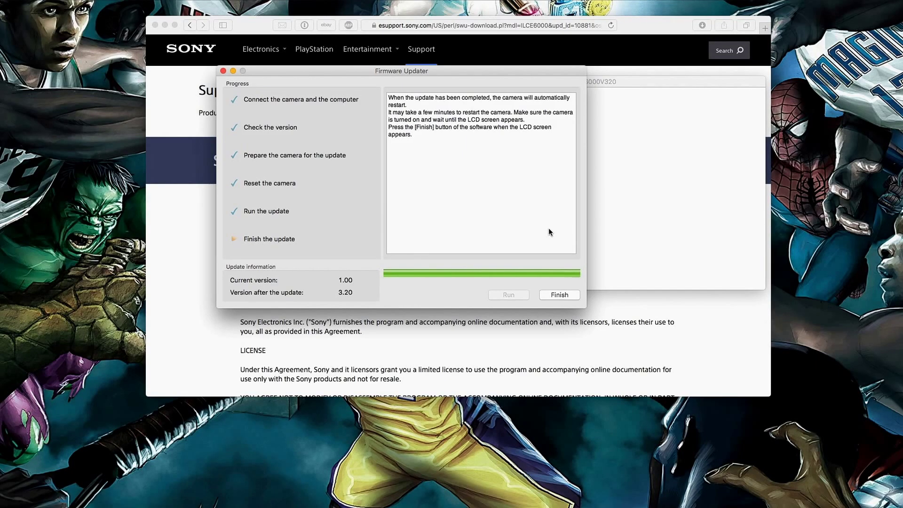
click(559, 295)
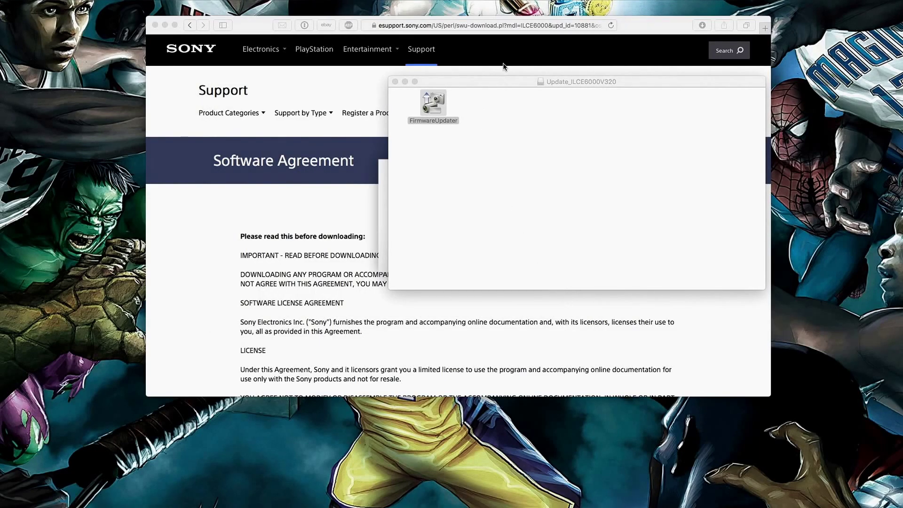
- Dismiss the Sony eSupport feedback survey popup, keeping the Update_ILCE6000V320 disk window in view
drag(495, 82, 601, 157)
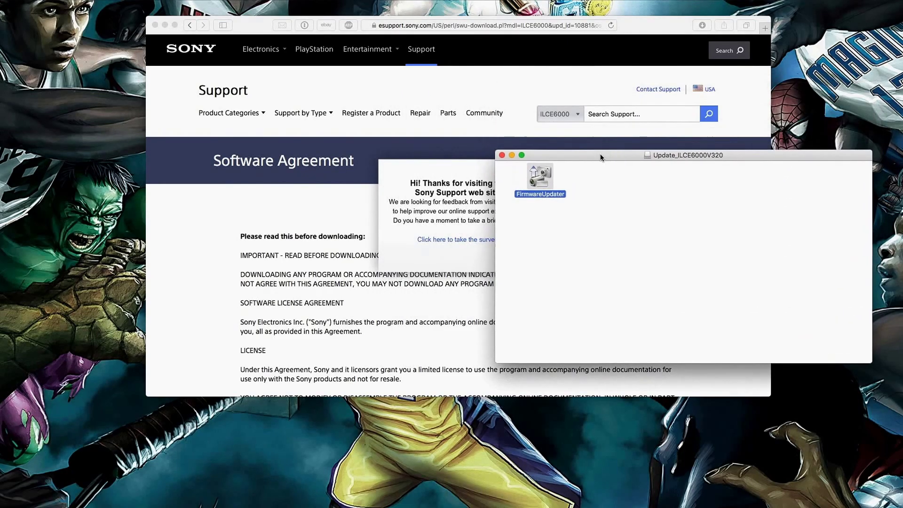
click(475, 169)
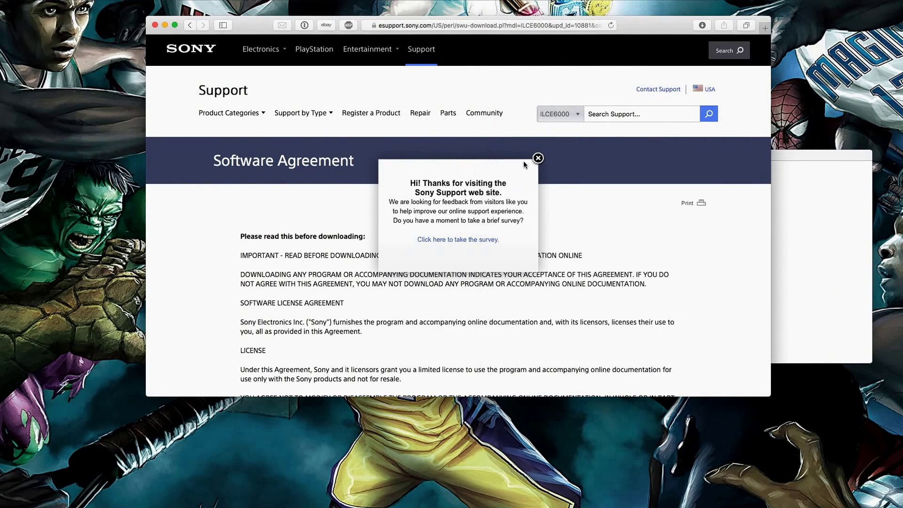
click(537, 158)
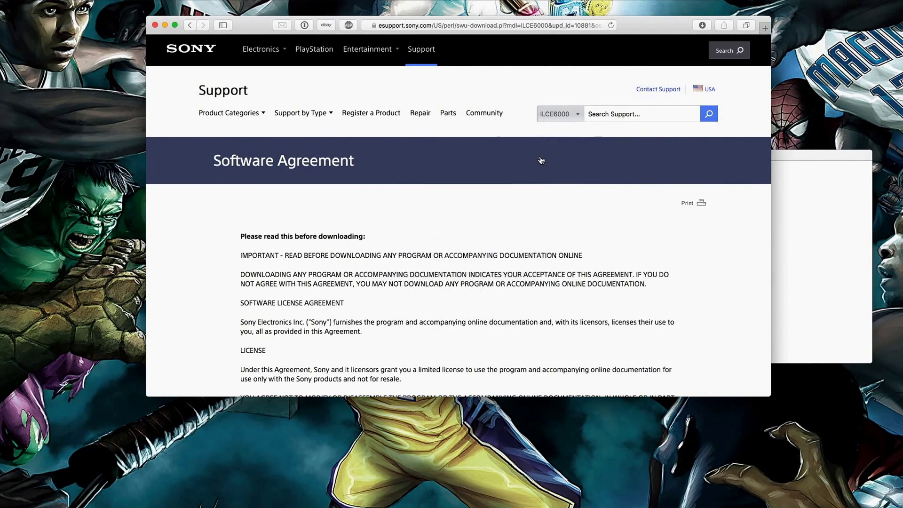
click(797, 222)
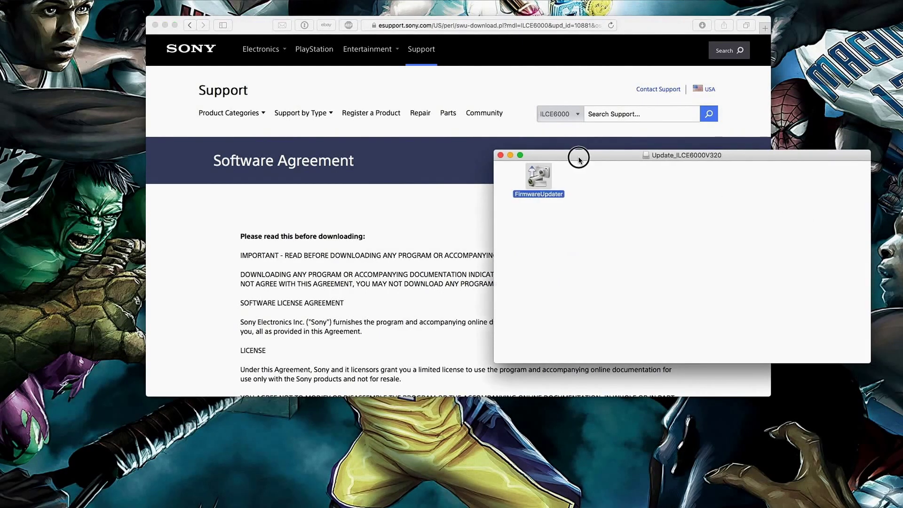
drag(581, 159, 318, 60)
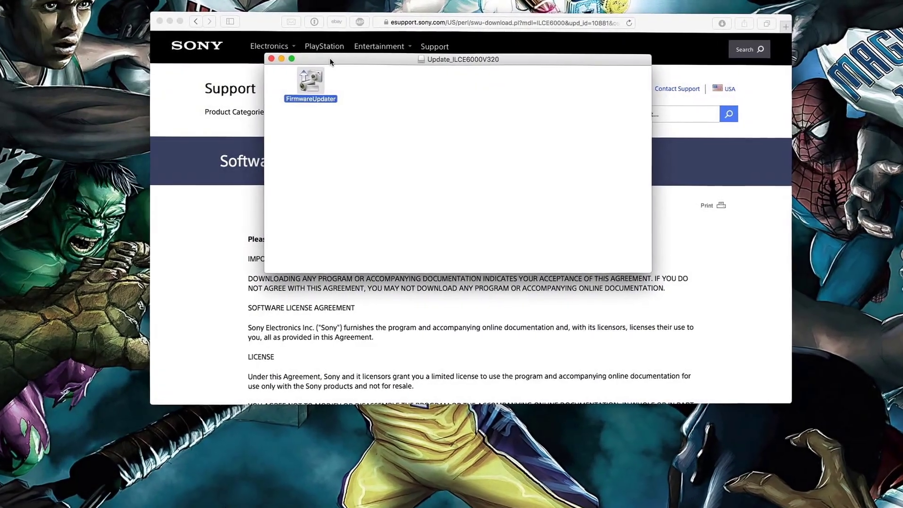